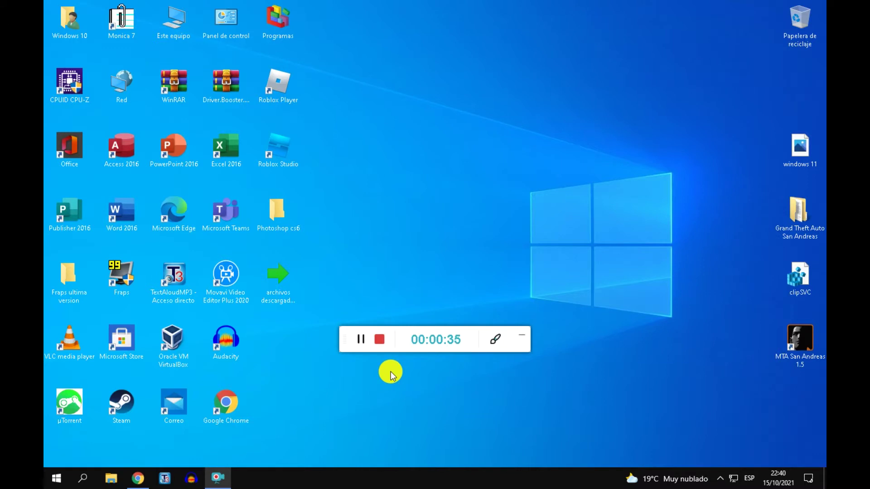
Set the Windows color mode to Claro in the personalization settings and close the settings window
{"action": "right_click", "coordinate": [338, 480]}
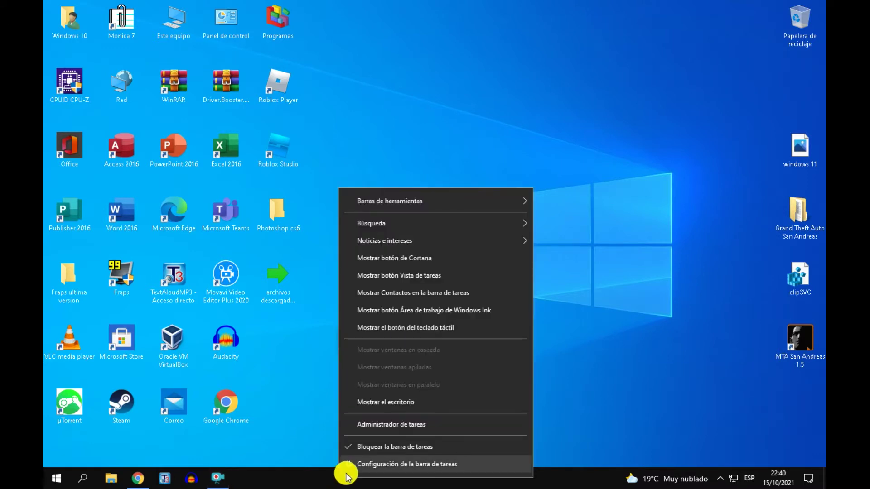
{"action": "left_click", "coordinate": [347, 476]}
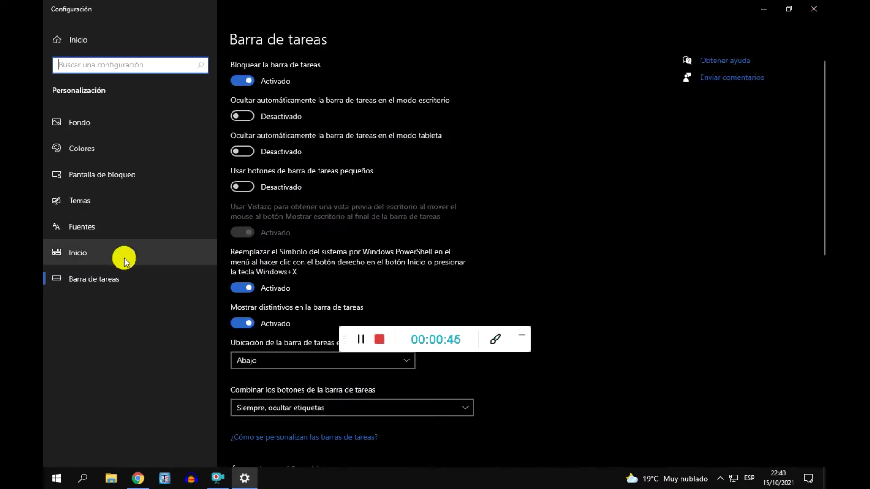
{"action": "left_click", "coordinate": [86, 157]}
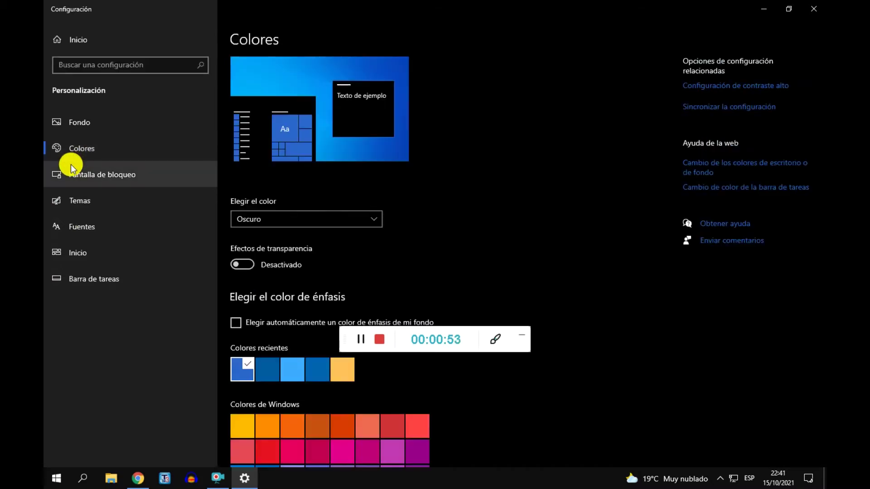
{"action": "left_click", "coordinate": [373, 220]}
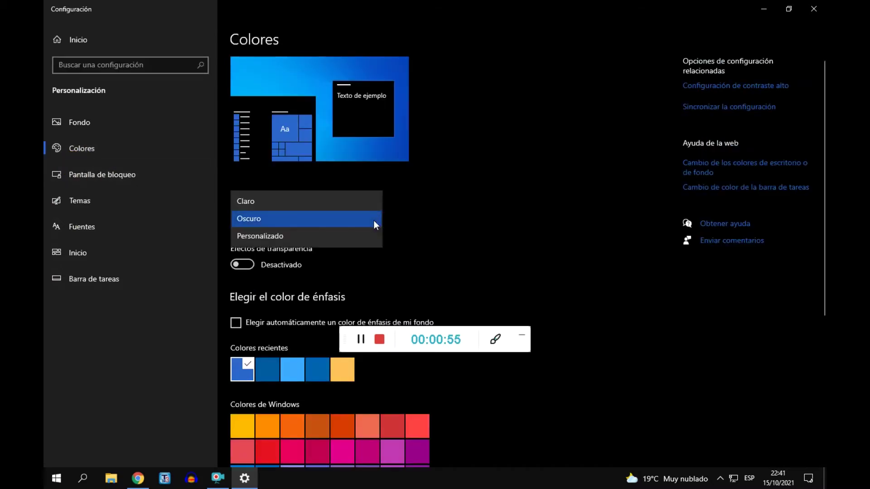
{"action": "left_click", "coordinate": [317, 200]}
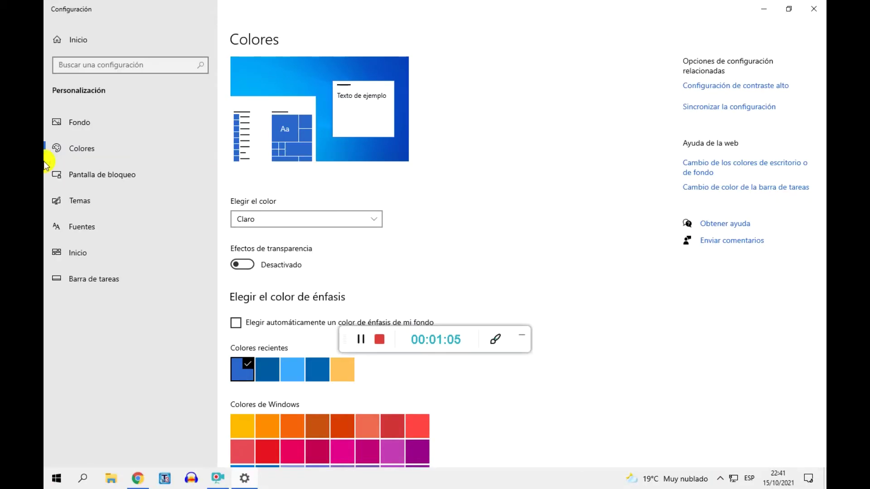
{"action": "left_click", "coordinate": [815, 9]}
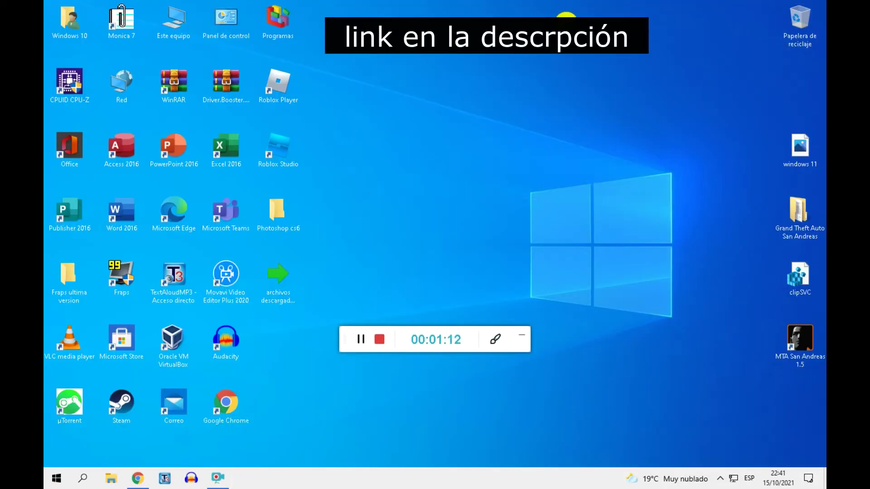
Change the desktop background to the blue Windows 11 bloom picture in the personalization settings
{"action": "right_click", "coordinate": [534, 199]}
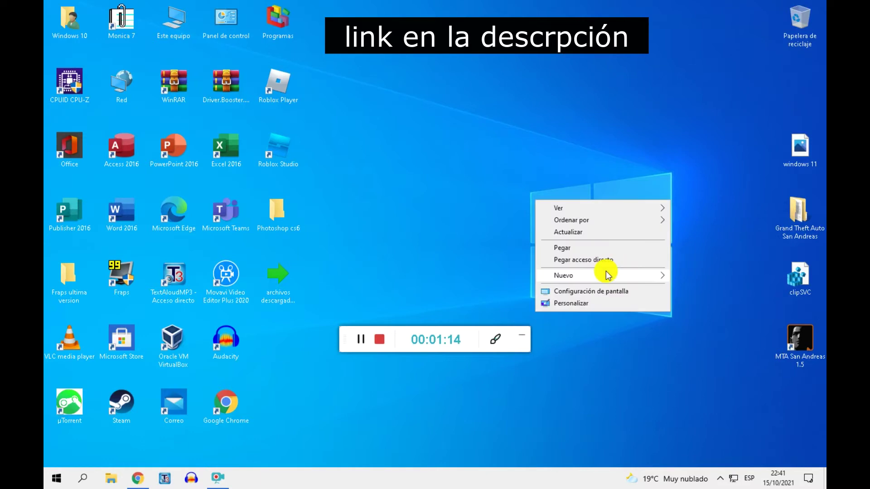
{"action": "left_click", "coordinate": [607, 303]}
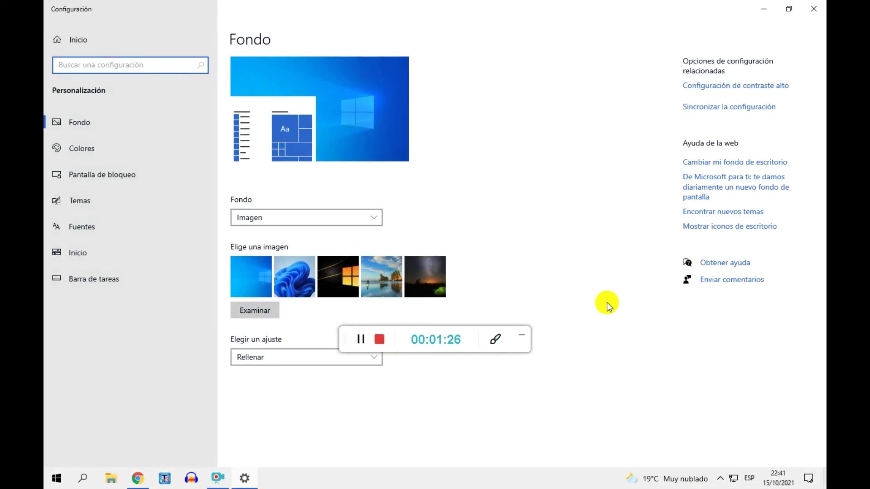
{"action": "left_click", "coordinate": [292, 276]}
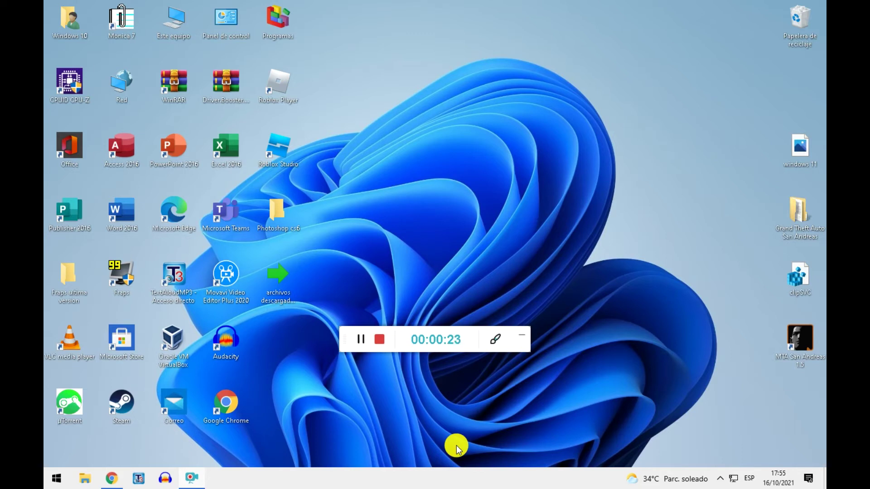
Unlock the taskbar and add the Vínculos toolbar to it
{"action": "right_click", "coordinate": [316, 484]}
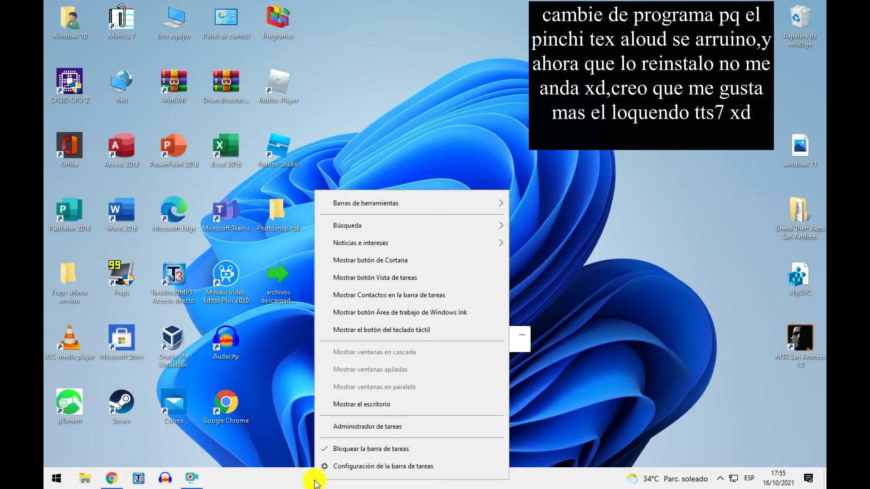
{"action": "left_click", "coordinate": [358, 451]}
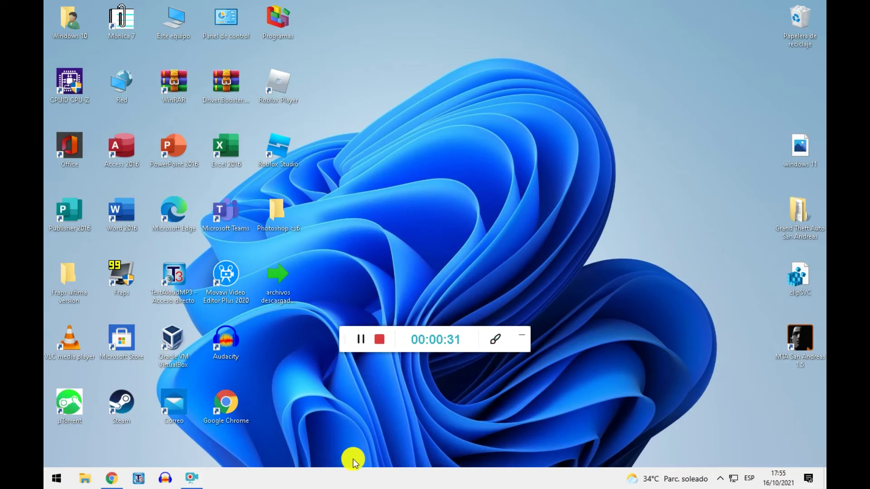
{"action": "right_click", "coordinate": [344, 473]}
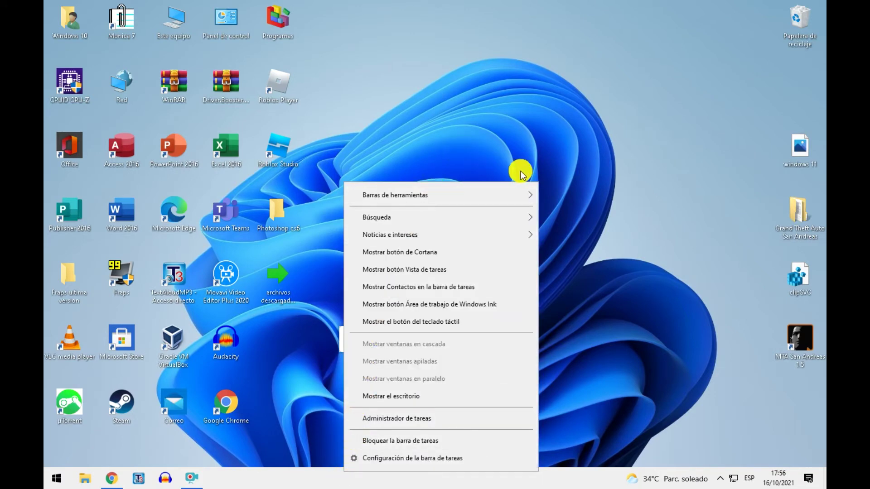
{"action": "mouse_move", "coordinate": [521, 194]}
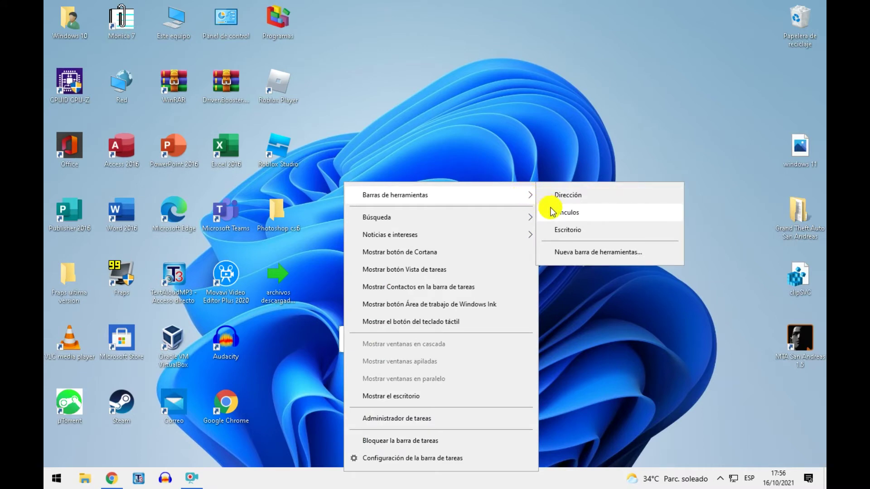
{"action": "left_click", "coordinate": [562, 216]}
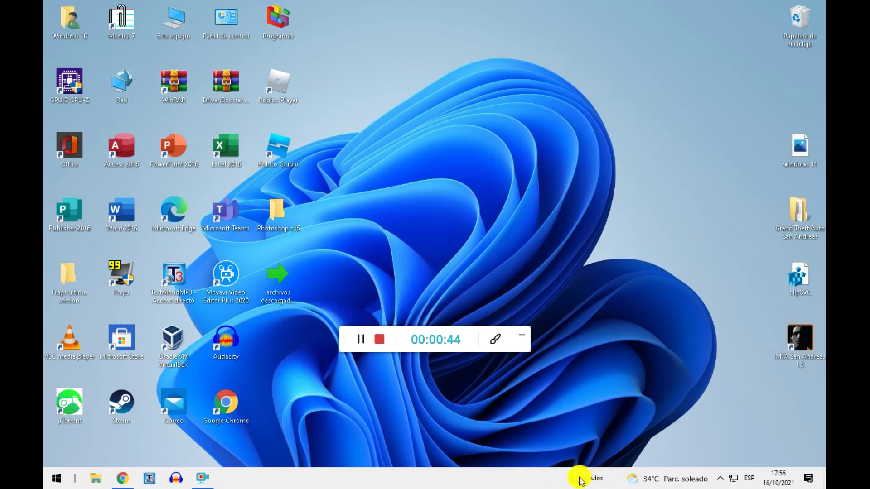
Place the Vínculos toolbar ahead of the app icons to center the icons on the taskbar, and lock the taskbar
{"action": "left_click_drag", "start_coordinate": [571, 478], "coordinate": [126, 477]}
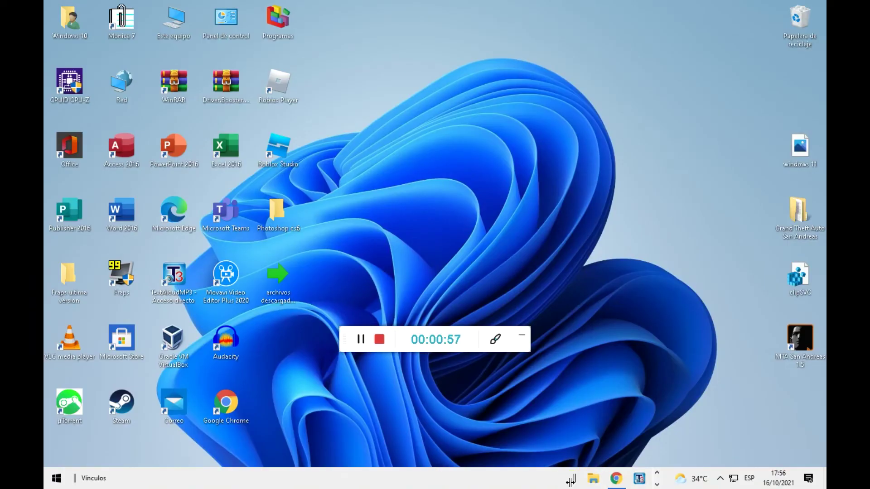
{"action": "left_click_drag", "start_coordinate": [570, 480], "coordinate": [338, 478]}
{"action": "right_click", "coordinate": [338, 478]}
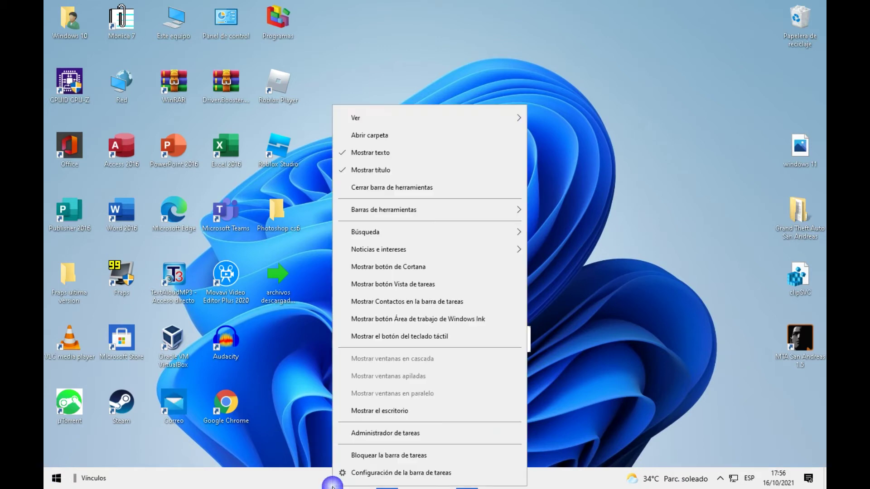
{"action": "left_click", "coordinate": [367, 453]}
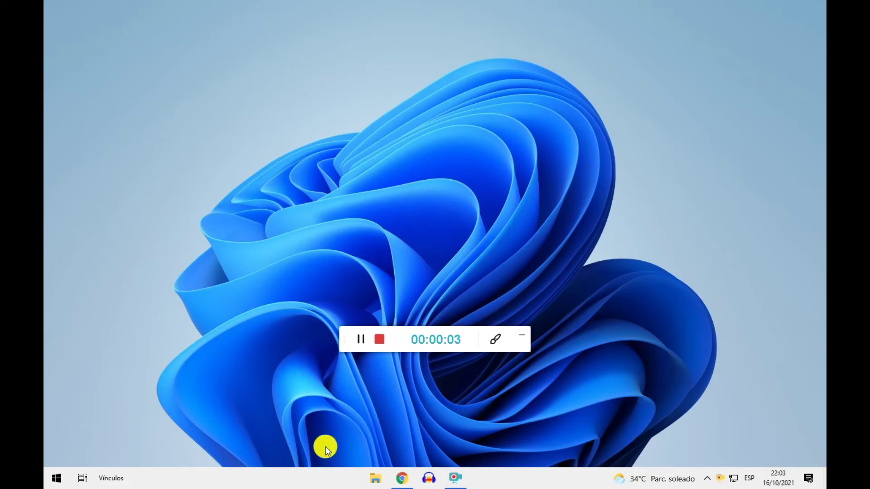
Hide the Task View button from the taskbar and look at the search display options without changing them
{"action": "right_click", "coordinate": [315, 479]}
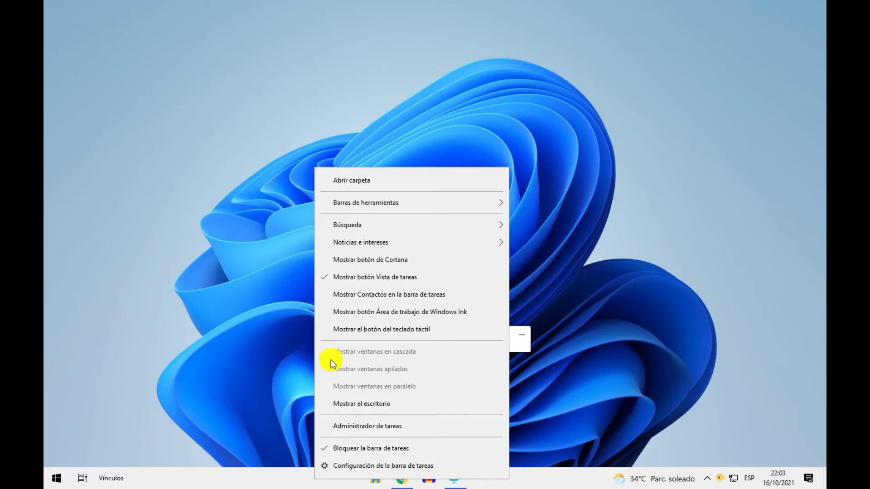
{"action": "left_click", "coordinate": [328, 281]}
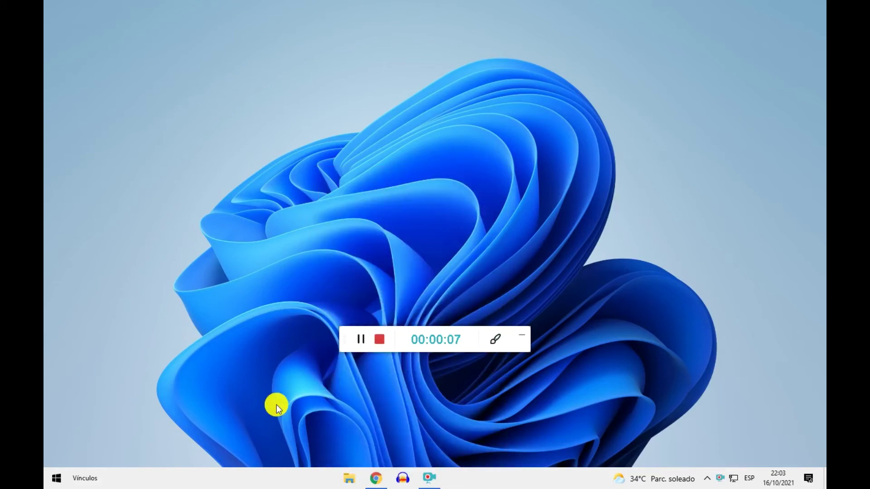
{"action": "right_click", "coordinate": [251, 482]}
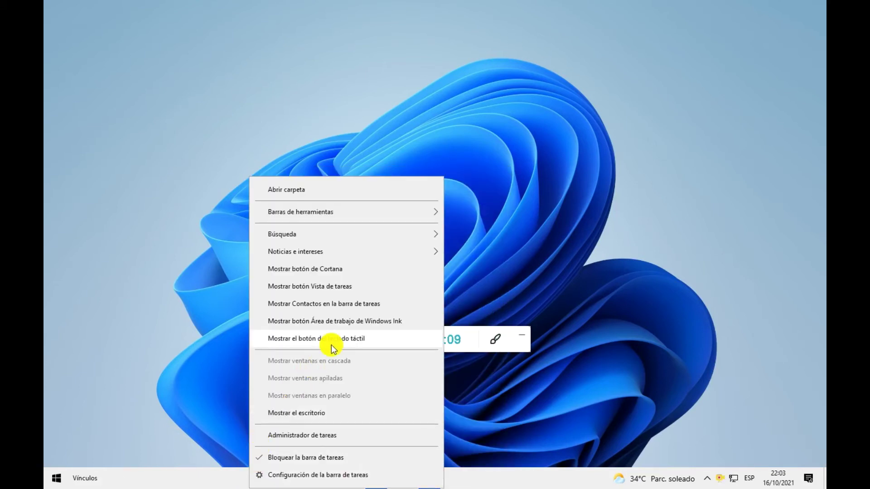
{"action": "mouse_move", "coordinate": [408, 240]}
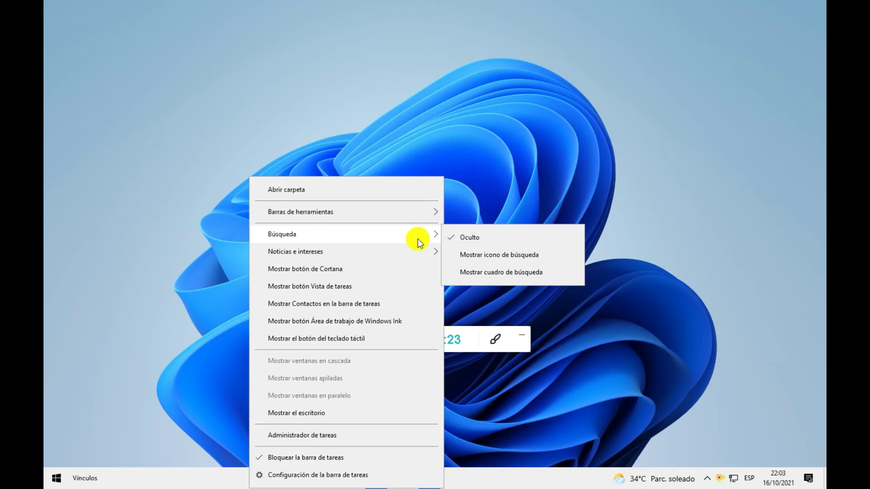
{"action": "left_click", "coordinate": [500, 159]}
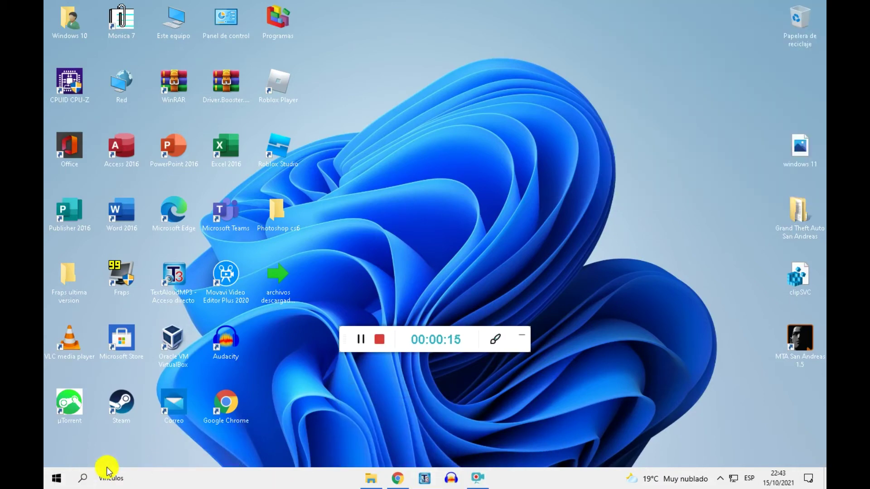
Launch Start10 and briefly open and close the Start menu
{"action": "left_click", "coordinate": [55, 476]}
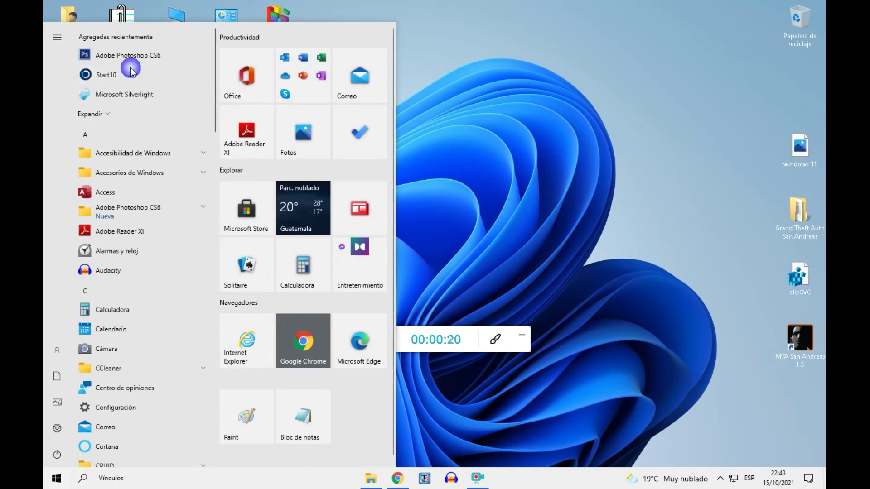
{"action": "left_click", "coordinate": [129, 57]}
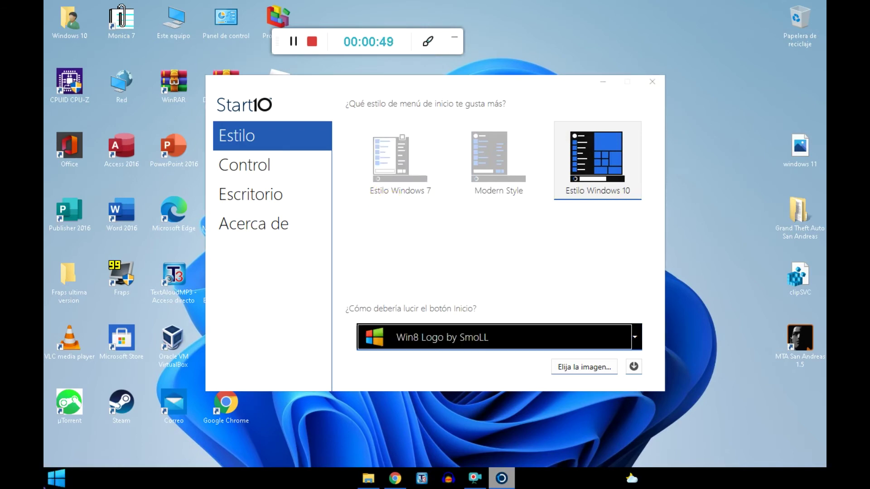
{"action": "key", "text": "super"}
{"action": "key", "text": "super"}
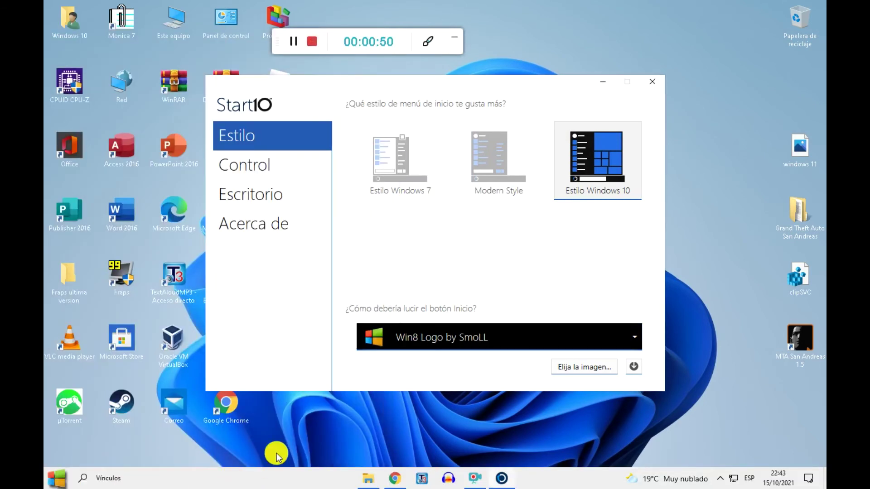
Use image 1 from the descarga folder in Descargas as the Start button, and test it by opening the Start menu
{"action": "left_click", "coordinate": [596, 374]}
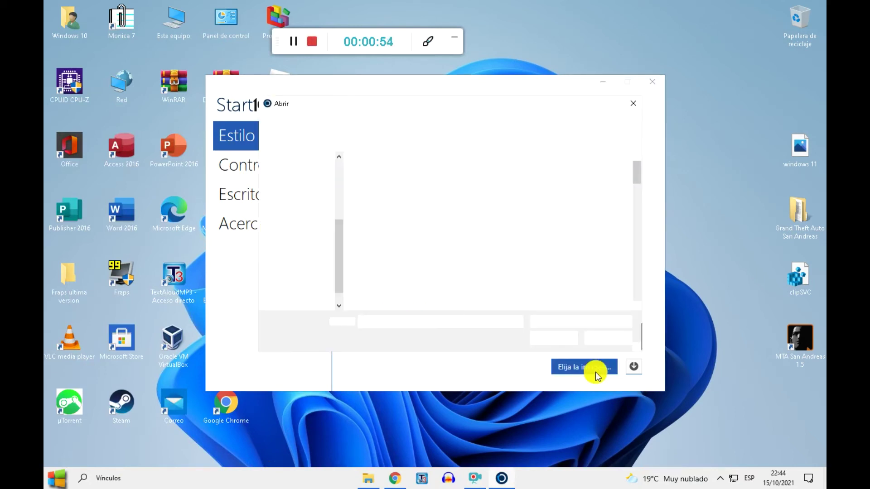
{"action": "left_click", "coordinate": [286, 194]}
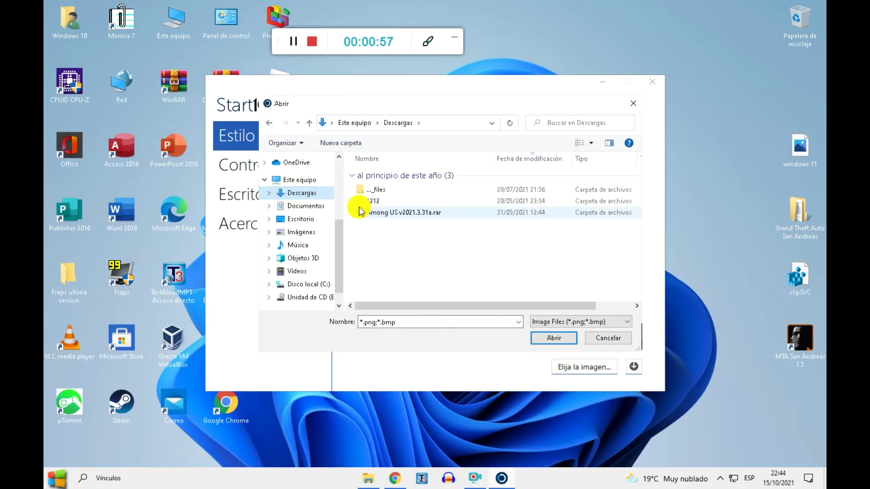
{"action": "double_click", "coordinate": [402, 243]}
{"action": "left_click", "coordinate": [384, 212]}
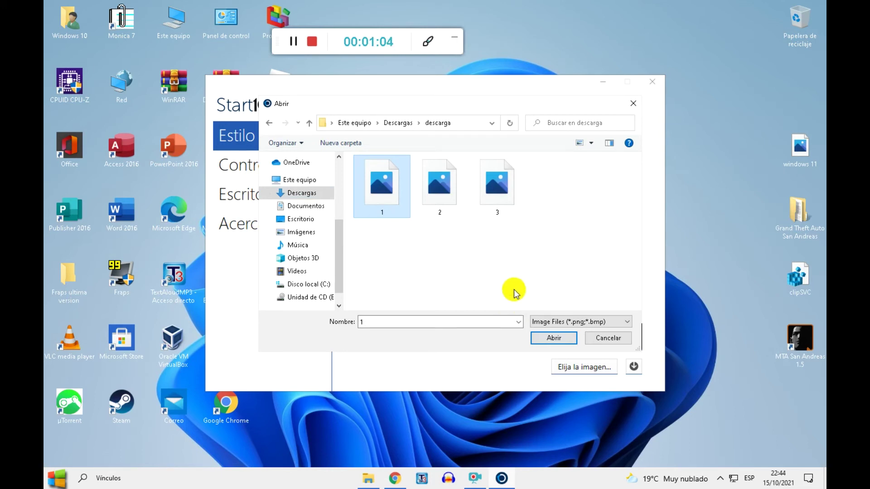
{"action": "left_click", "coordinate": [552, 340]}
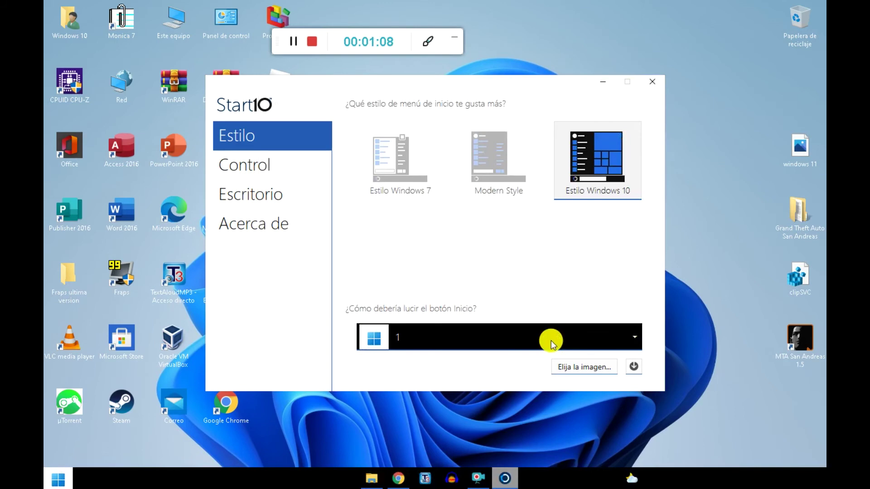
{"action": "left_click", "coordinate": [47, 481]}
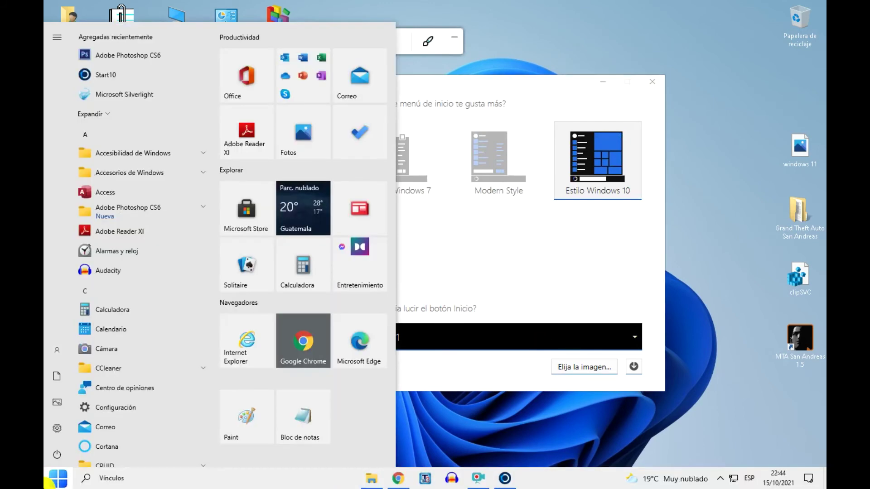
{"action": "left_click", "coordinate": [505, 448]}
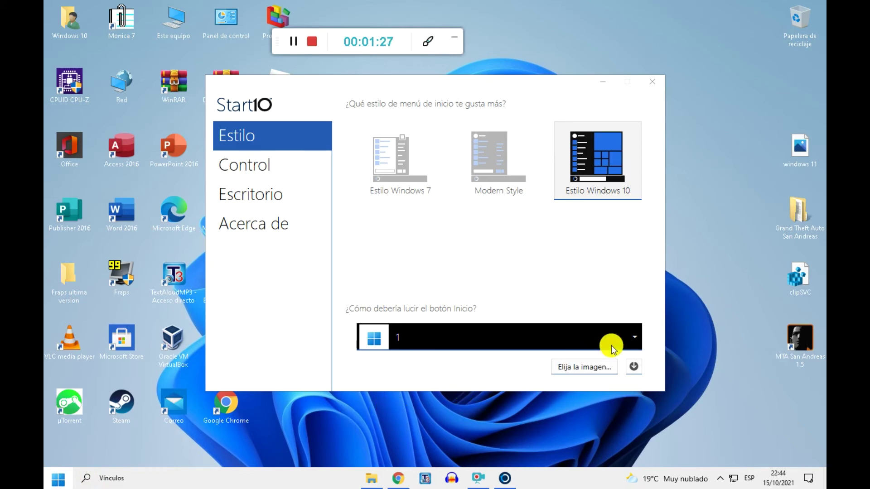
Set the Start button picture to image 2 from the descarga folder in Descargas
{"action": "left_click", "coordinate": [590, 371]}
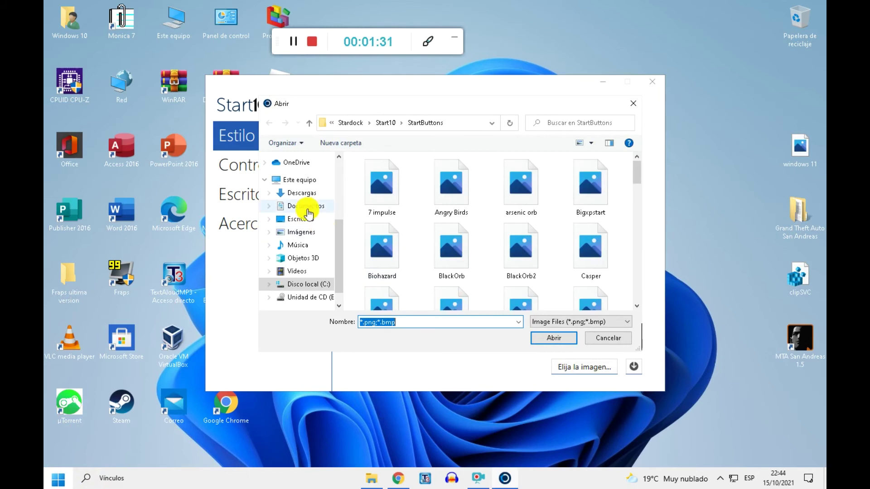
{"action": "left_click", "coordinate": [301, 192]}
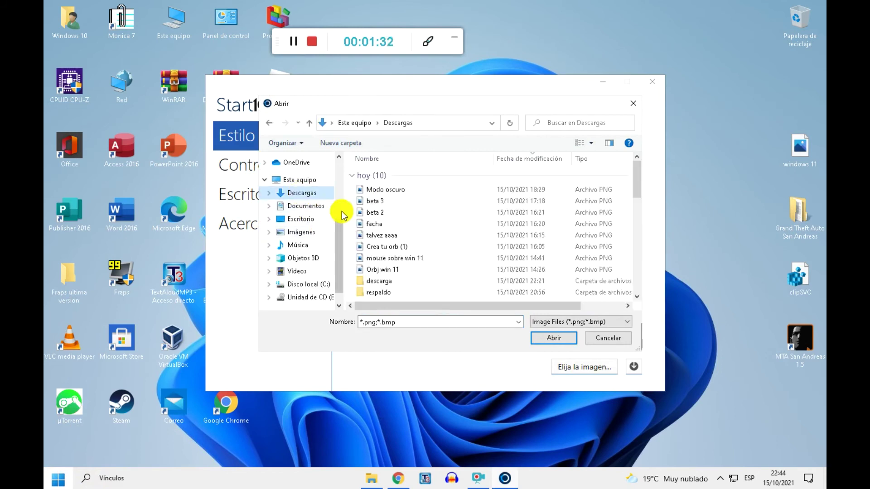
{"action": "double_click", "coordinate": [376, 281]}
{"action": "left_click", "coordinate": [433, 210]}
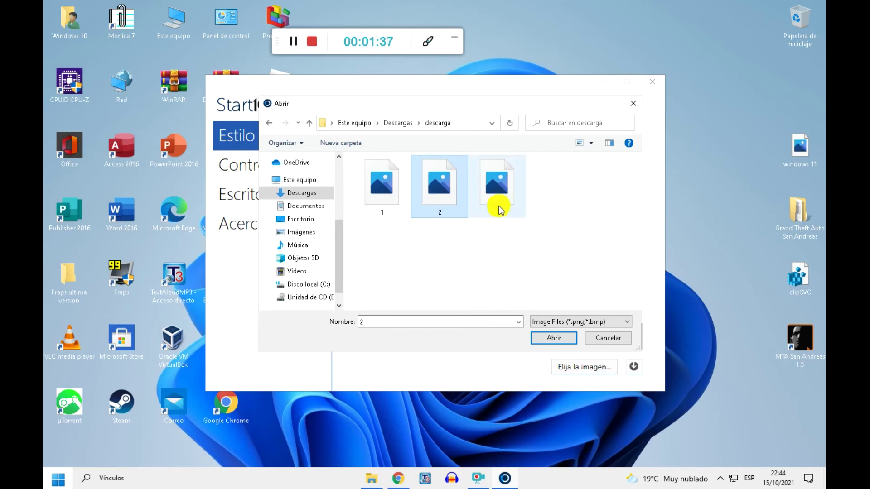
{"action": "left_click", "coordinate": [550, 341]}
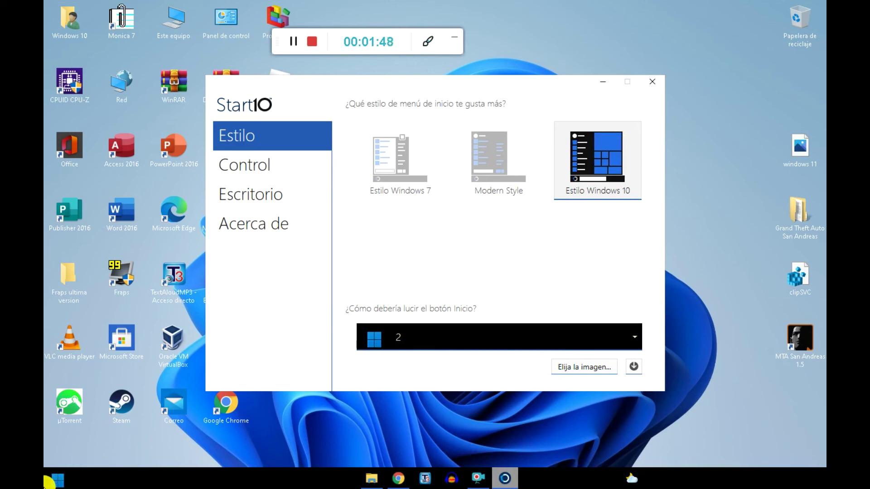
Set the Start button picture to image 3 from the descarga folder in Descargas
{"action": "left_click", "coordinate": [596, 368]}
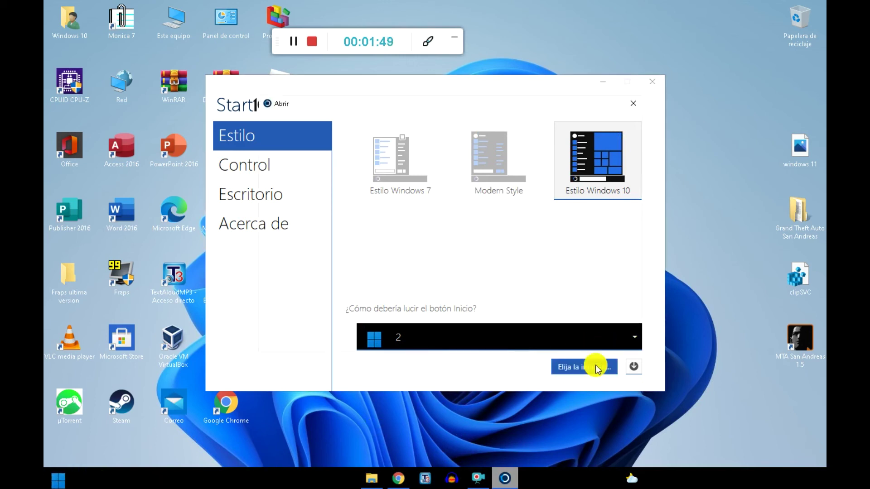
{"action": "left_click", "coordinate": [303, 194]}
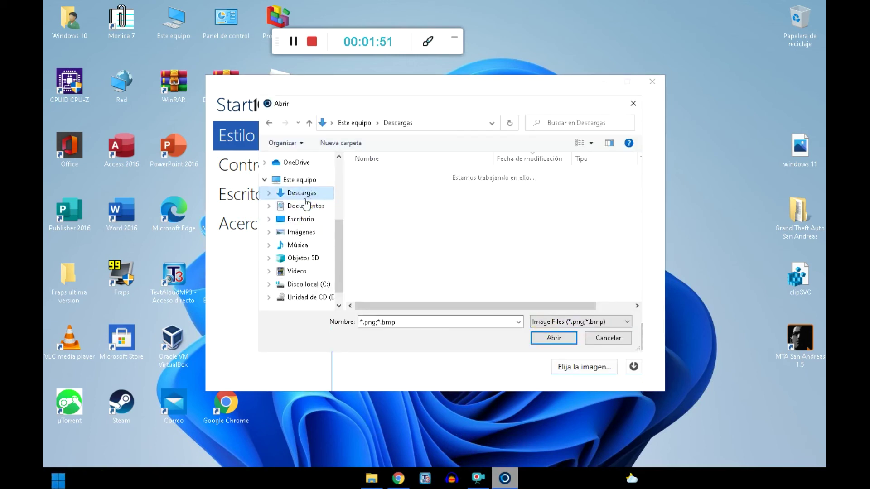
{"action": "left_click", "coordinate": [388, 279]}
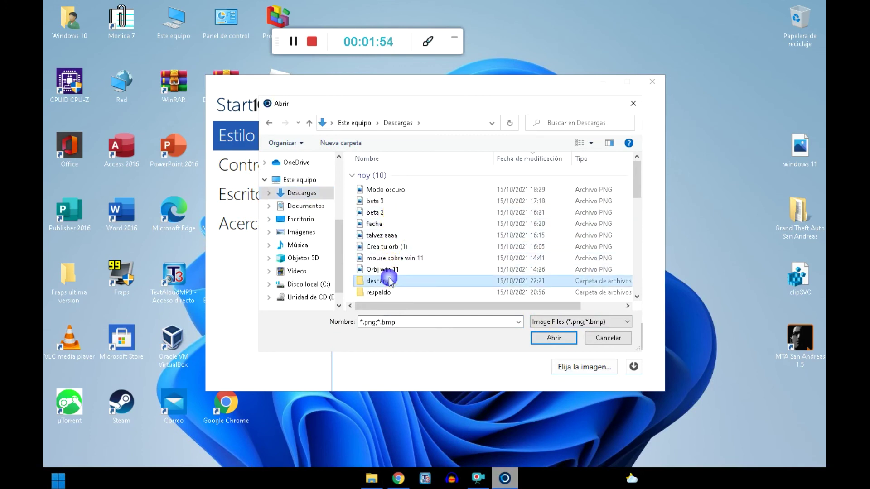
{"action": "double_click", "coordinate": [389, 280]}
{"action": "left_click", "coordinate": [497, 199]}
{"action": "left_click", "coordinate": [561, 337]}
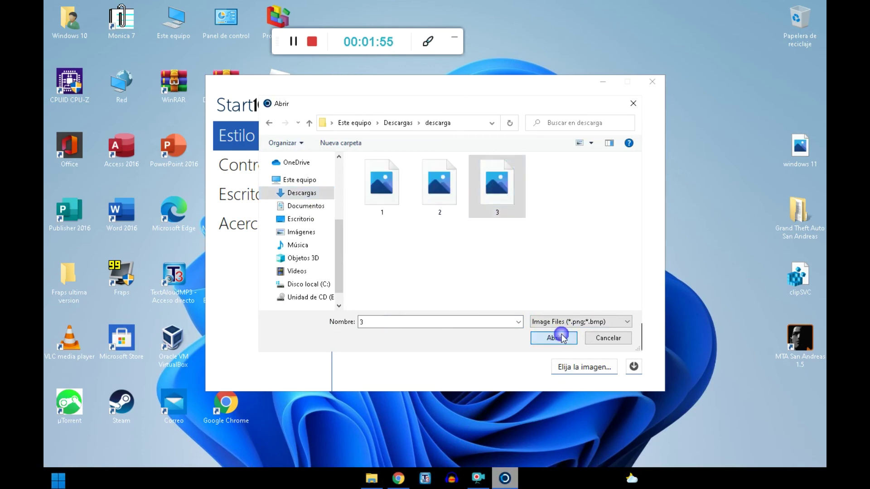
Test the new Start button by opening and closing the Start menu several times
{"action": "left_click", "coordinate": [58, 479]}
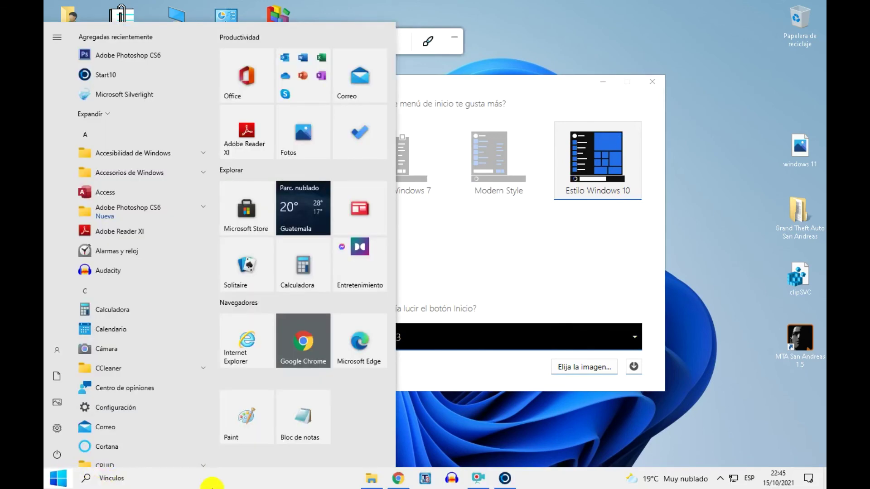
{"action": "left_click", "coordinate": [542, 439]}
{"action": "left_click", "coordinate": [50, 485]}
{"action": "left_click", "coordinate": [51, 485]}
{"action": "left_click", "coordinate": [51, 484]}
{"action": "left_click", "coordinate": [57, 480]}
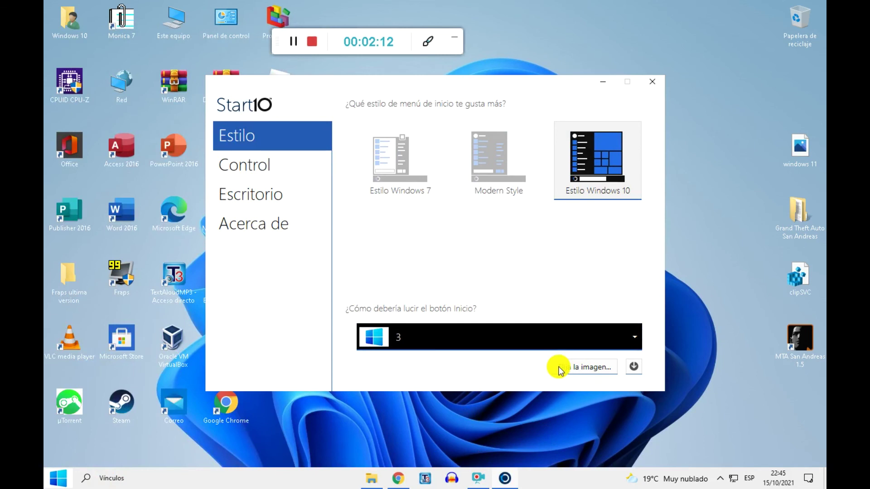
Set the Start button picture back to image 1 from the descarga folder in Descargas, and close Start10
{"action": "left_click", "coordinate": [560, 369]}
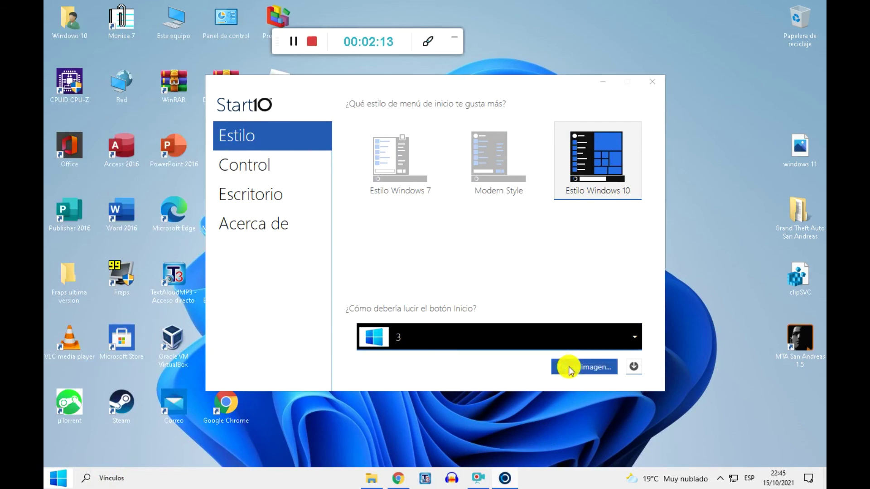
{"action": "left_click", "coordinate": [290, 192]}
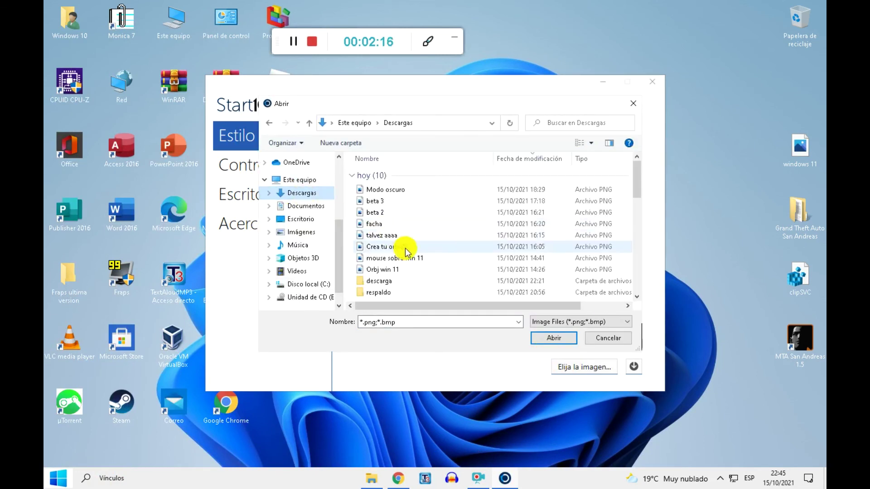
{"action": "double_click", "coordinate": [394, 283]}
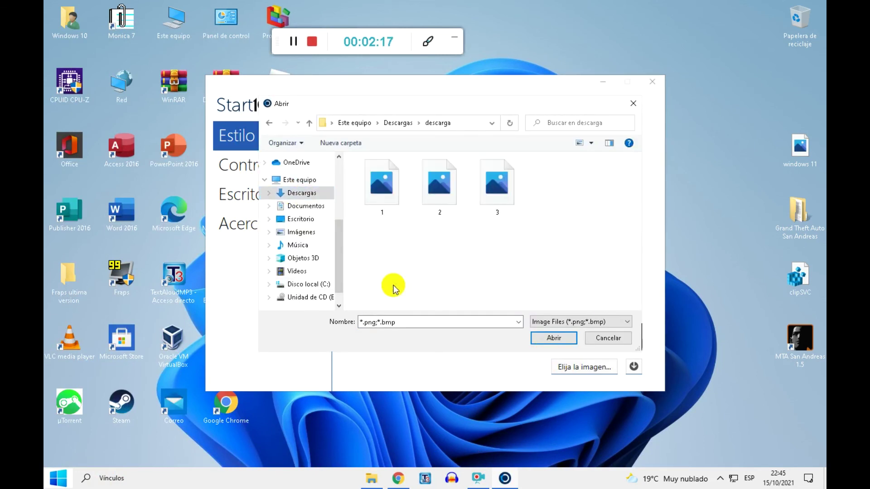
{"action": "double_click", "coordinate": [395, 200]}
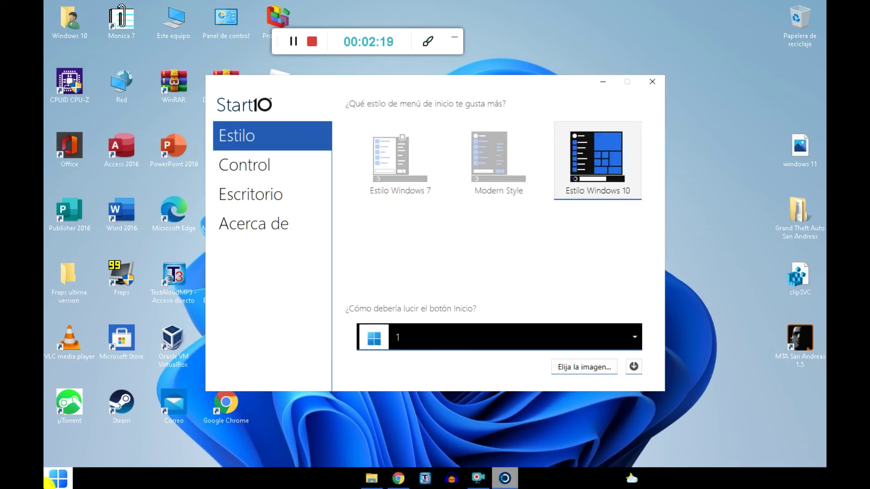
{"action": "left_click", "coordinate": [51, 481]}
{"action": "left_click_drag", "start_coordinate": [510, 438], "coordinate": [439, 464]}
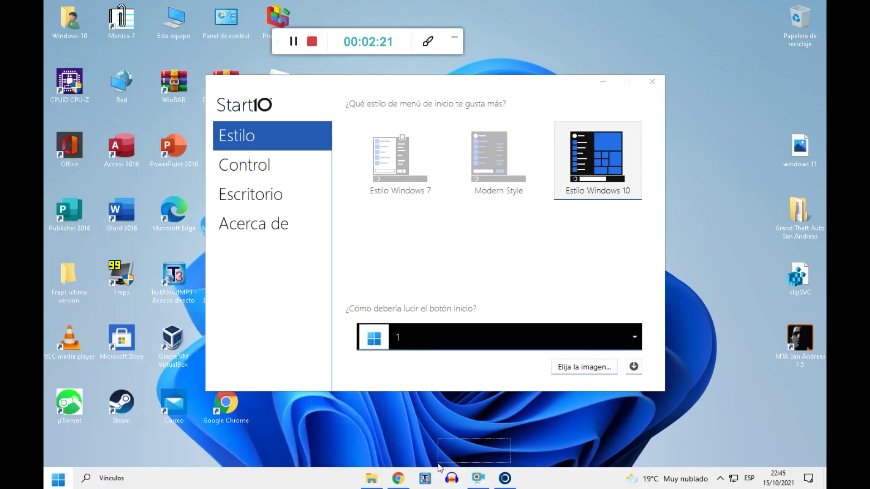
{"action": "left_click", "coordinate": [652, 82]}
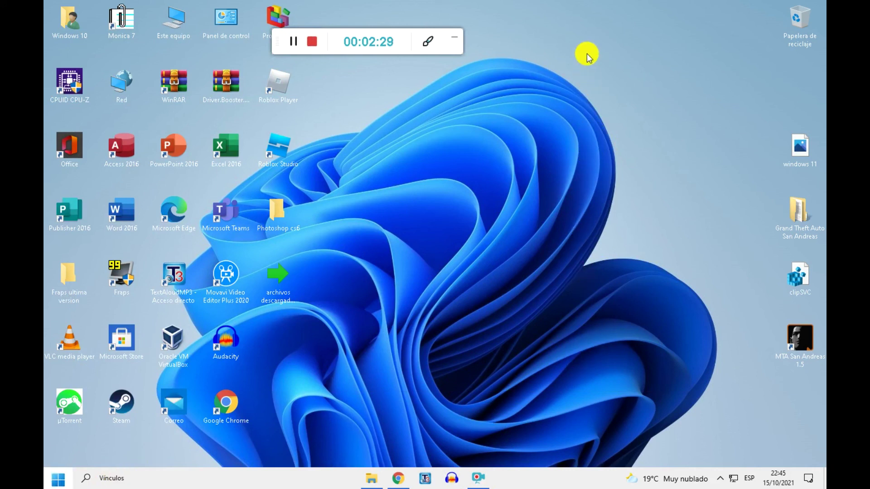
Hide all desktop icons through the desktop's view options
{"action": "left_click_drag", "start_coordinate": [515, 187], "coordinate": [502, 214]}
{"action": "right_click", "coordinate": [502, 214]}
{"action": "mouse_move", "coordinate": [554, 222]}
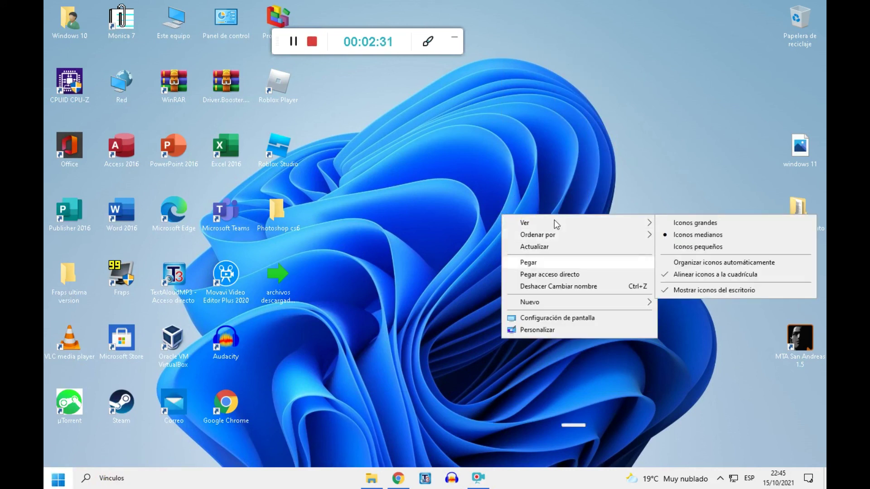
{"action": "left_click", "coordinate": [685, 291]}
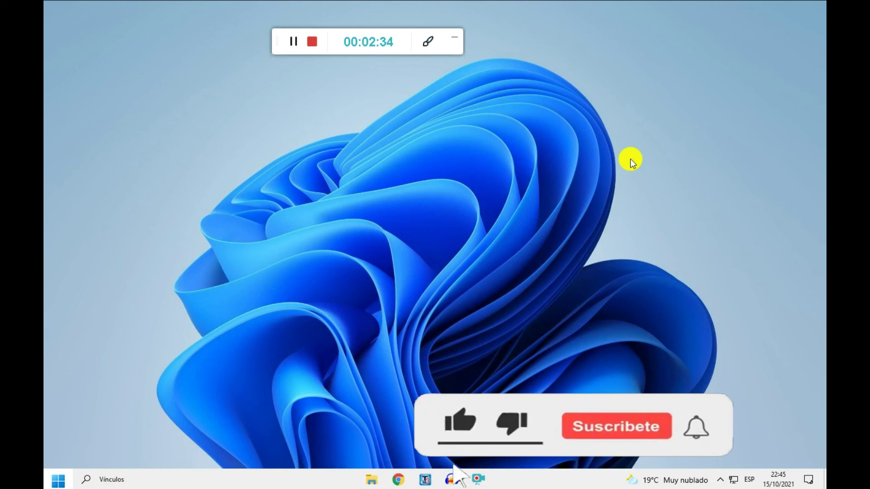